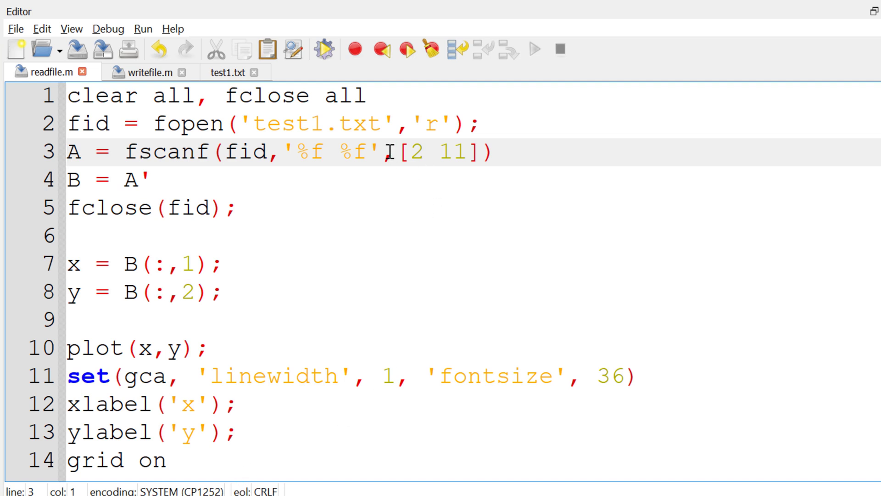
# Step: Change the file extension on line 2 of readfile.m from txt to csv
pyautogui.doubleClick(345, 123)
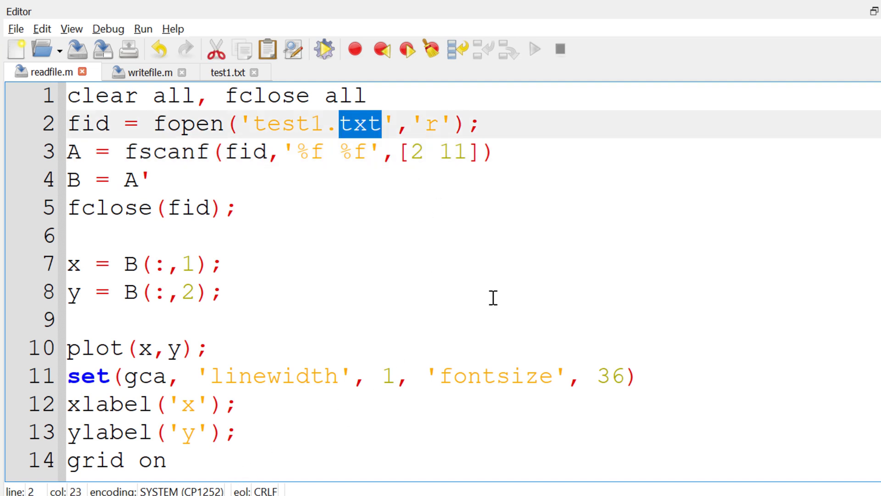
pyautogui.write('v')
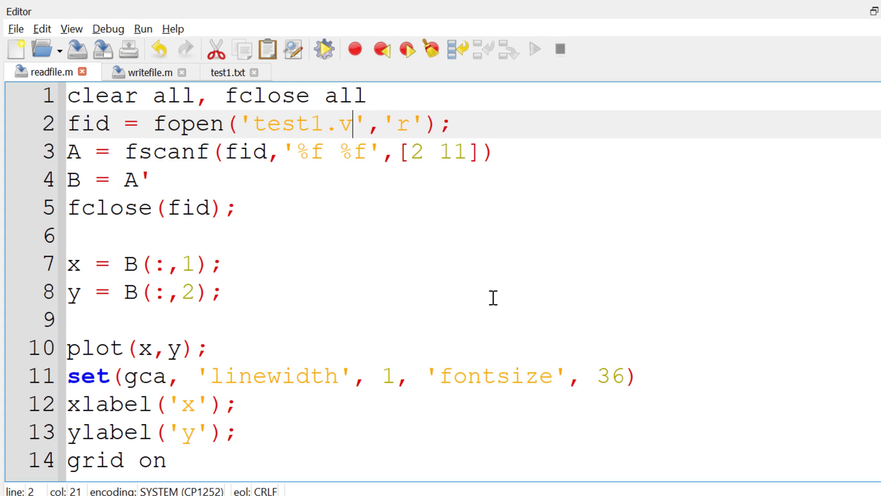
pyautogui.press('BackSpace')
pyautogui.write('cs')
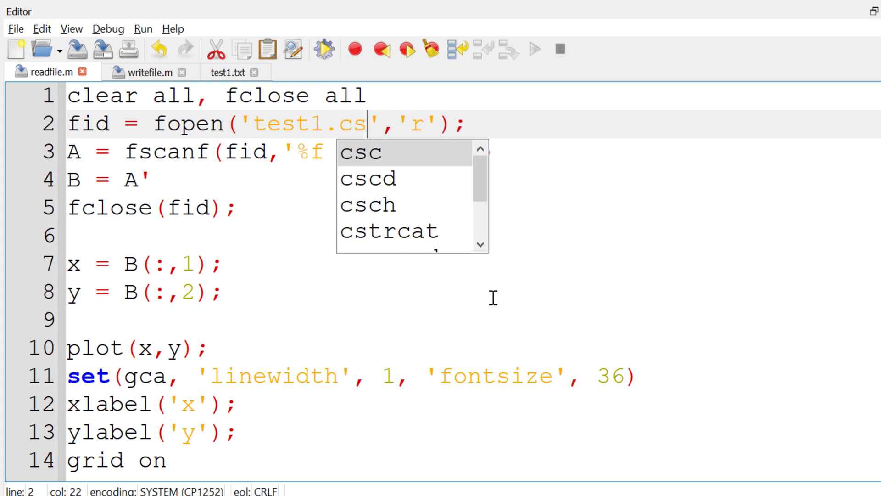
pyautogui.write('v')
pyautogui.click(497, 152)
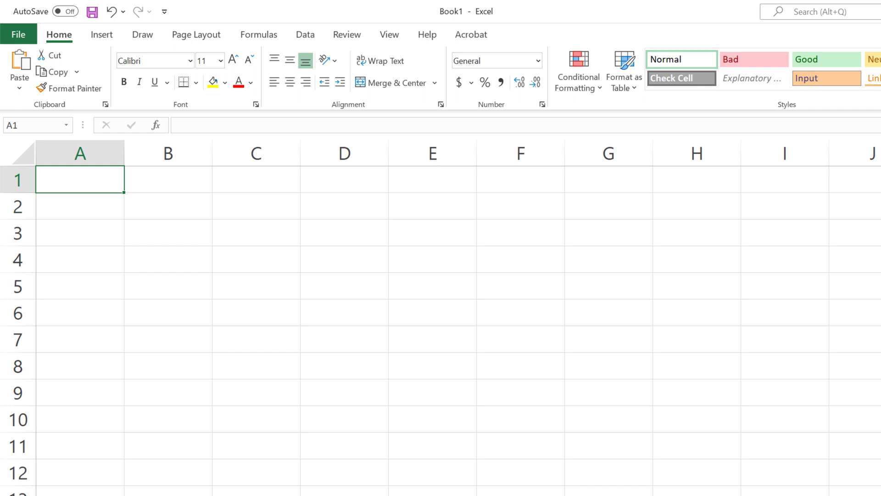
pyautogui.write('0')
# Step: Enter 0 and 0.1 in A1:A2 and extend the series down to 1 in A11
pyautogui.press('Return')
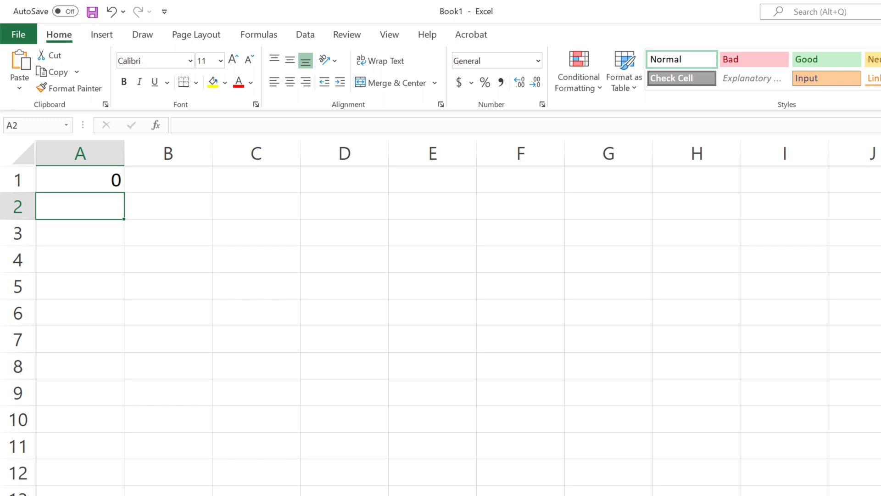
pyautogui.write('0.1')
pyautogui.press('Return')
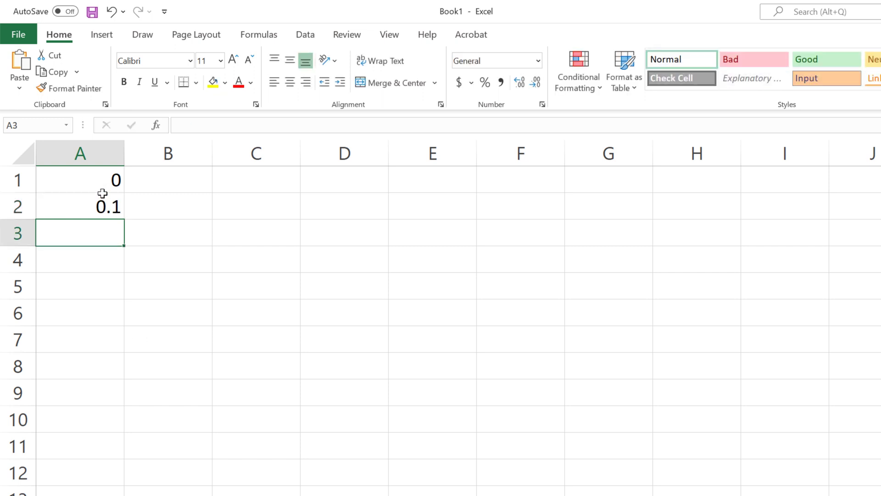
pyautogui.moveTo(103, 181)
pyautogui.mouseDown()
pyautogui.moveTo(126, 328)
pyautogui.moveTo(126, 451)
pyautogui.mouseUp()
# Step: Enter the formula =A1^2 in B1 and fill it down to B11
pyautogui.click(174, 176)
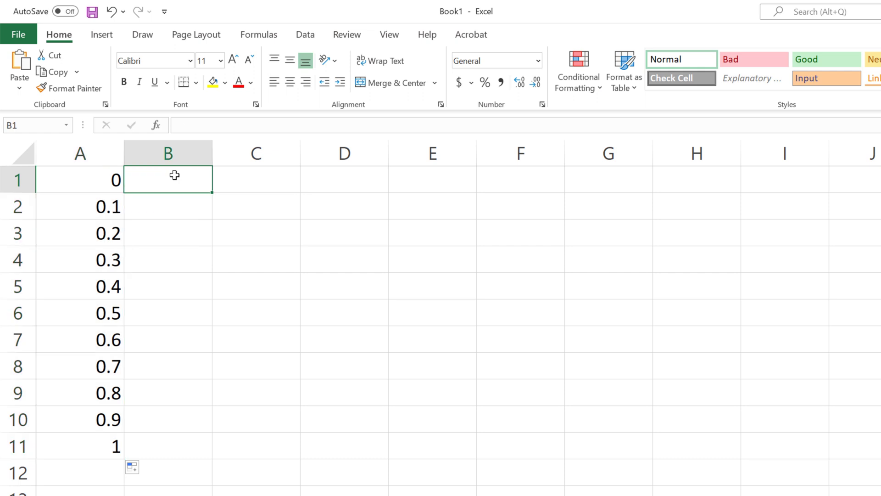
pyautogui.write('=')
pyautogui.click(89, 181)
pyautogui.write('^2')
pyautogui.press('Return')
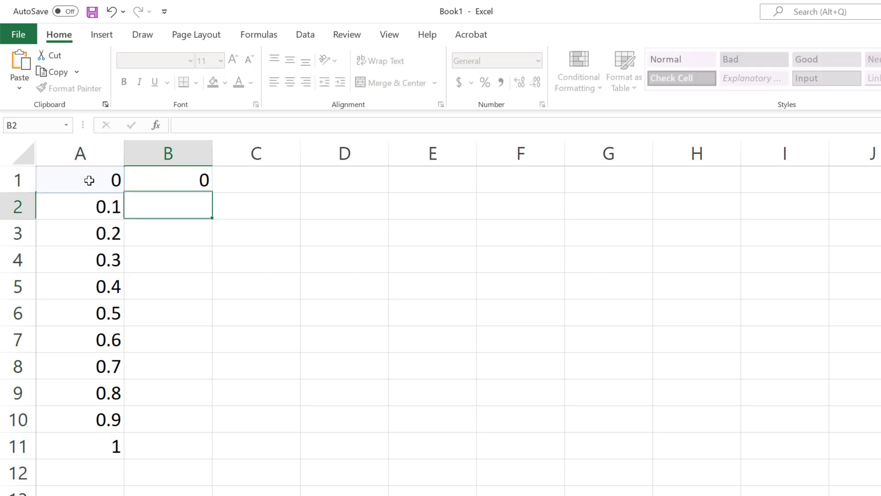
pyautogui.click(168, 181)
pyautogui.moveTo(212, 193); pyautogui.dragTo(204, 451)
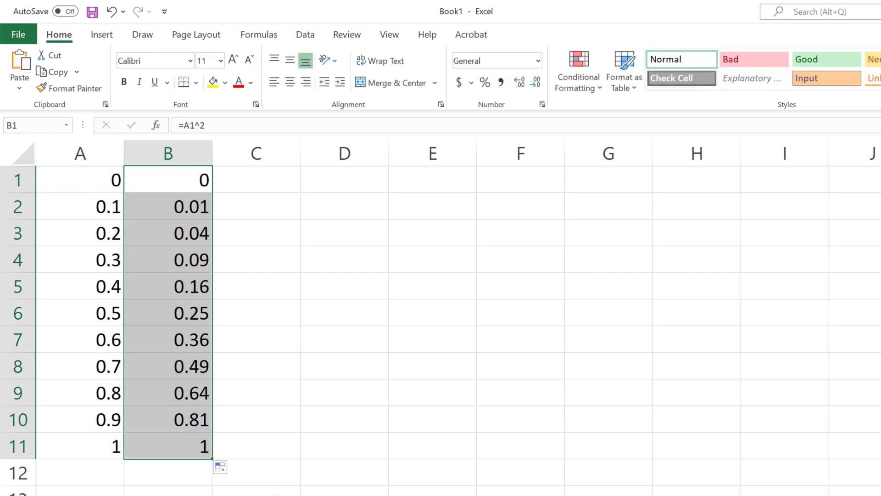
pyautogui.click(277, 476)
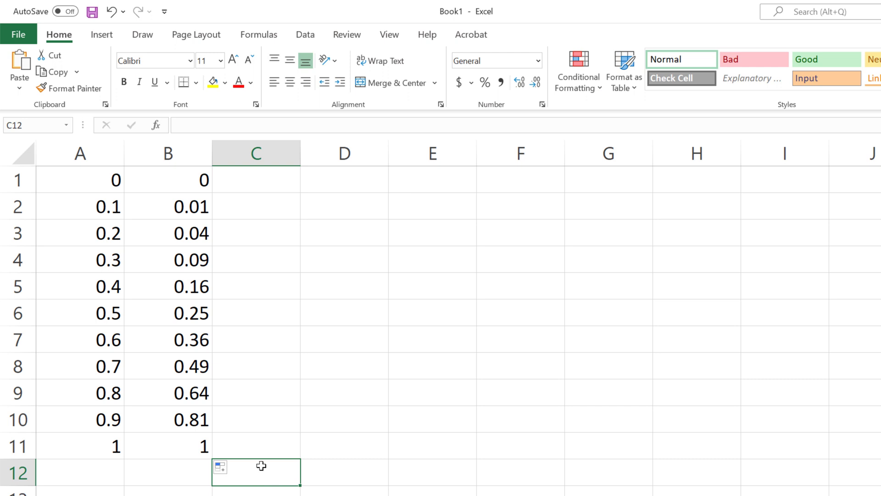
# Step: Save the workbook as test1.txt in Text (Tab delimited) format
pyautogui.click(93, 15)
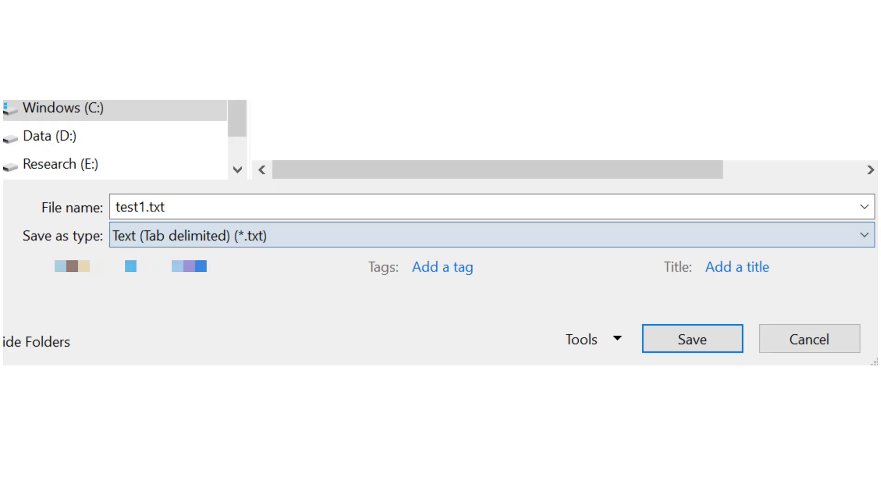
pyautogui.click(672, 344)
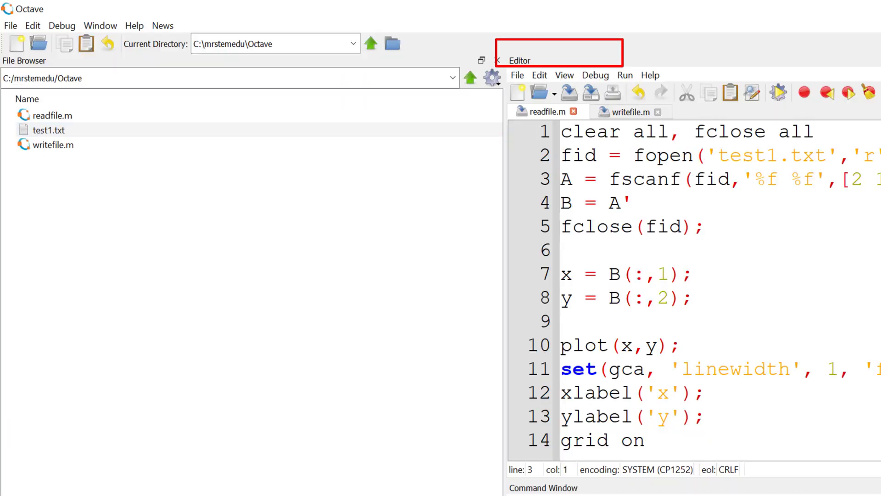
# Step: Open test1.txt from the File Browser in an editor tab
pyautogui.doubleClick(45, 128)
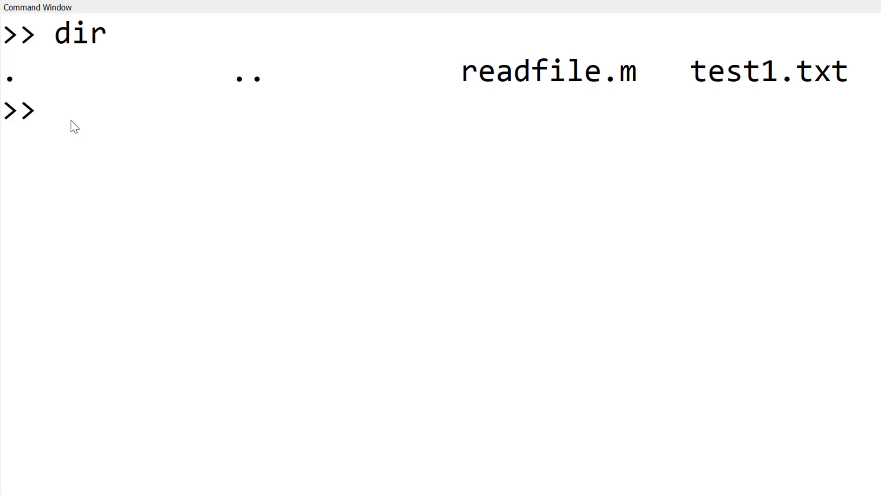
pyautogui.write('ty')
pyautogui.write('pe te')
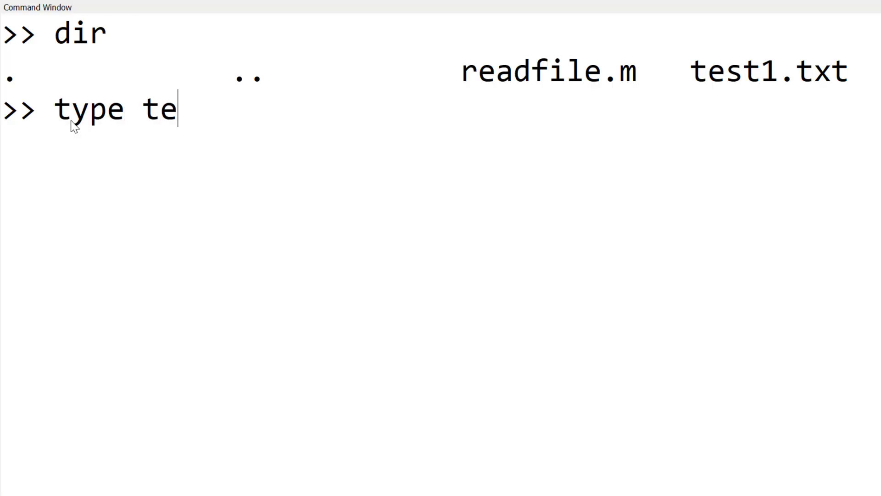
pyautogui.write('st1.txt')
# Step: Run 'type test1.txt' to print the file's two columns
pyautogui.press('Return')
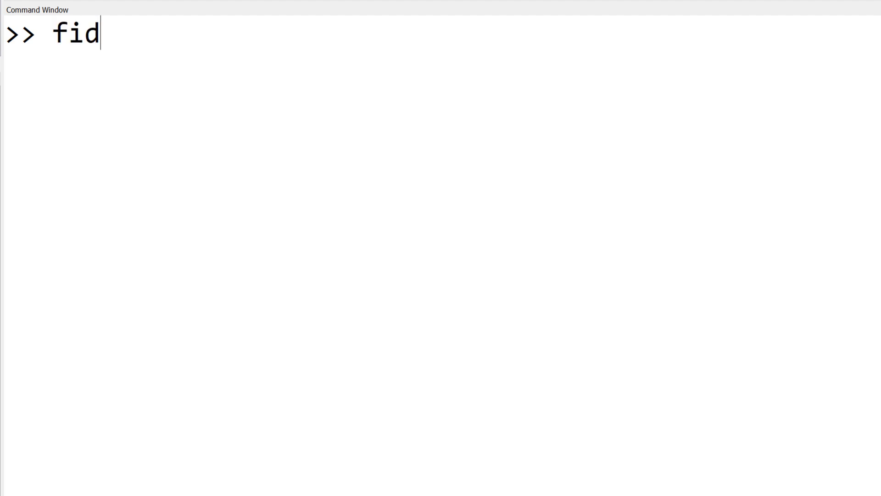
pyautogui.write('=fop')
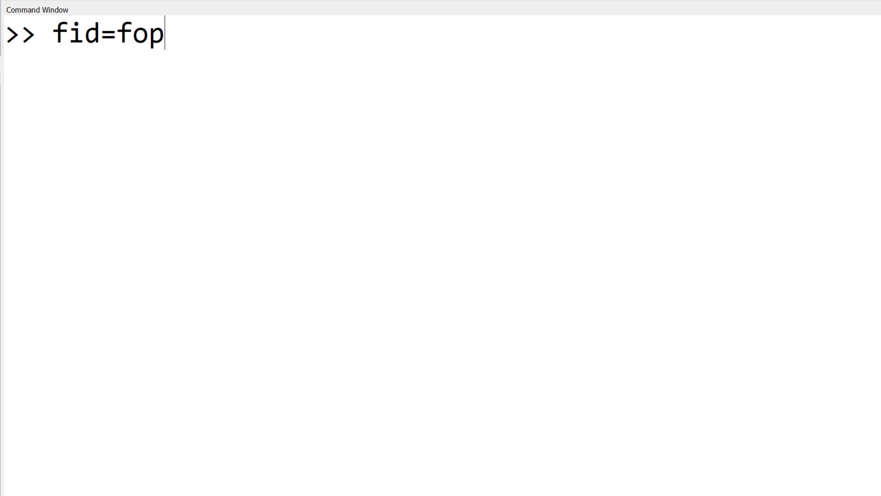
pyautogui.write("en('test1.")
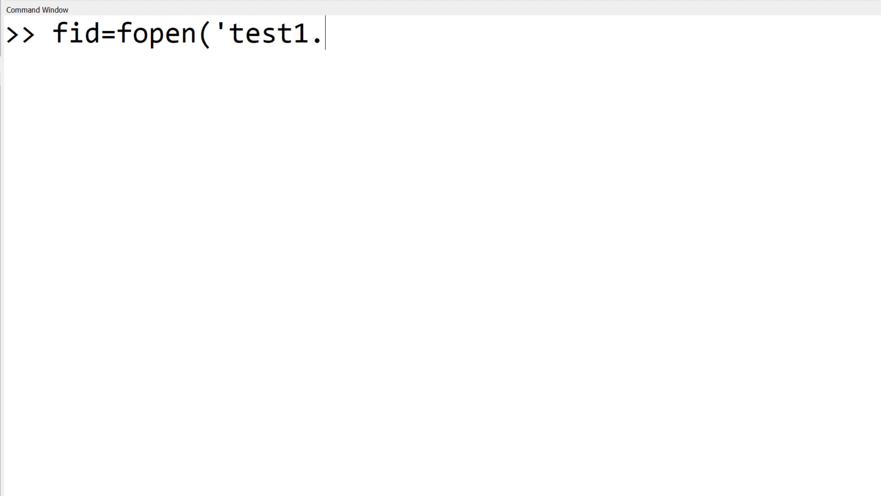
pyautogui.write("txt','r'")
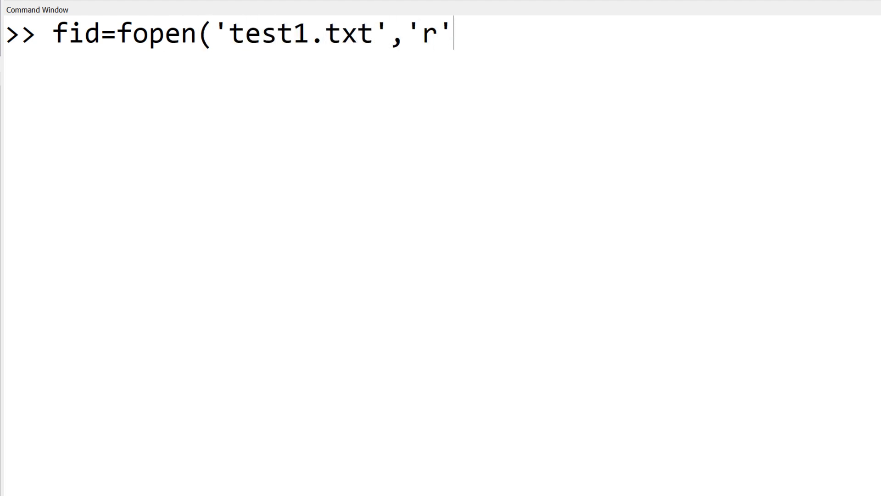
pyautogui.write(');')
# Step: Run fid=fopen('test1.txt','r'); to get a read handle for the file
pyautogui.press('Return')
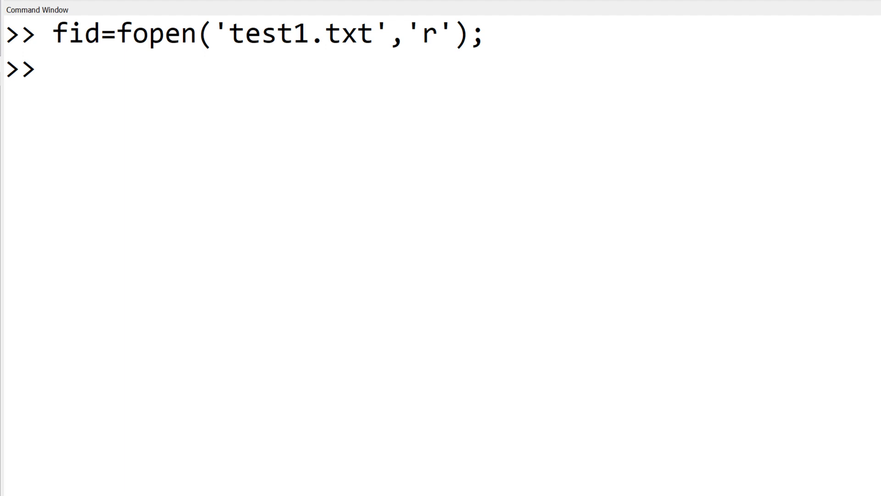
pyautogui.write('A=fsca')
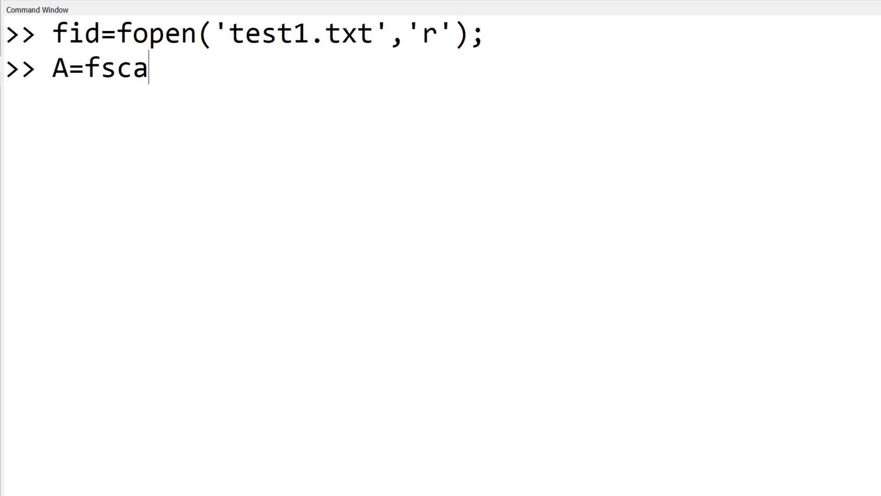
pyautogui.write('nf(fid,')
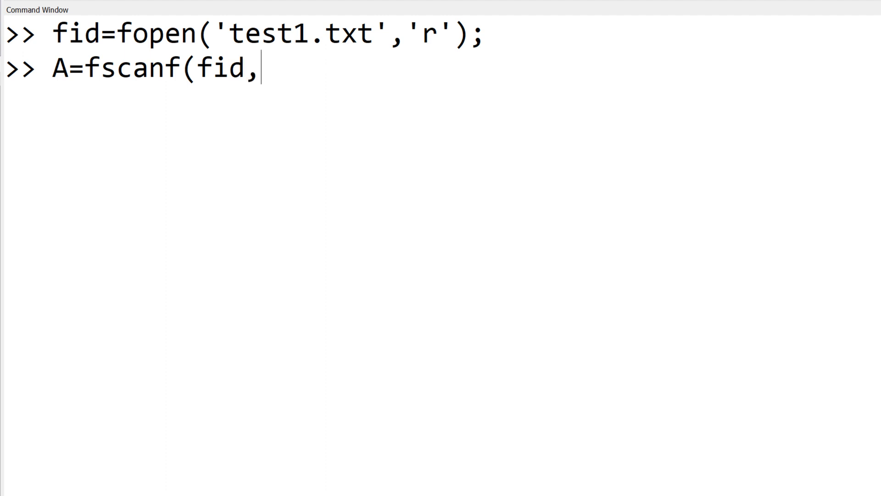
pyautogui.write("'%f ")
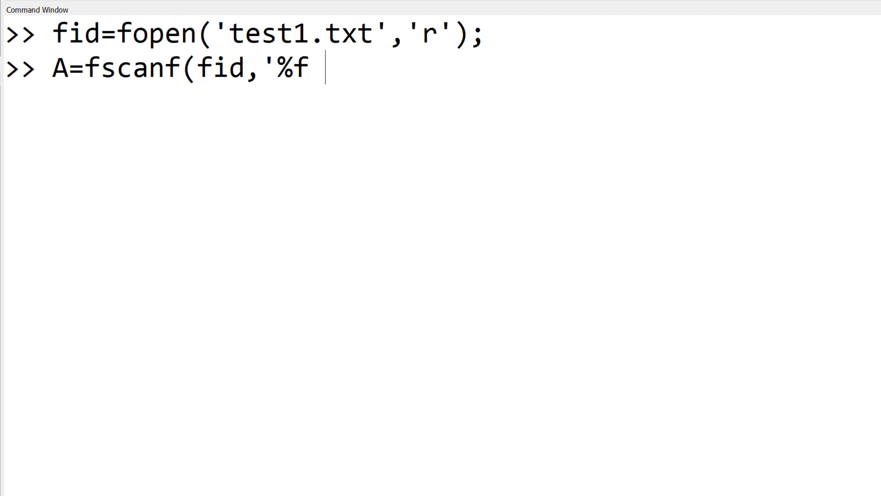
pyautogui.write('%f')
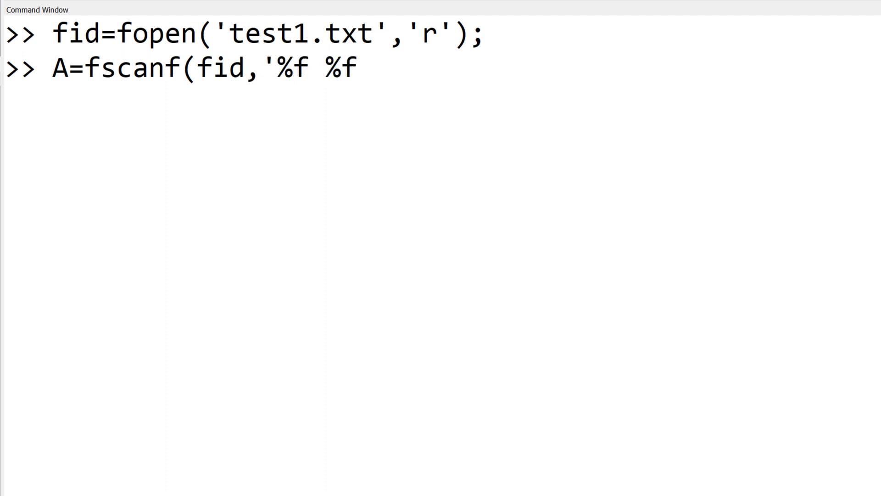
pyautogui.write("',[2 11]")
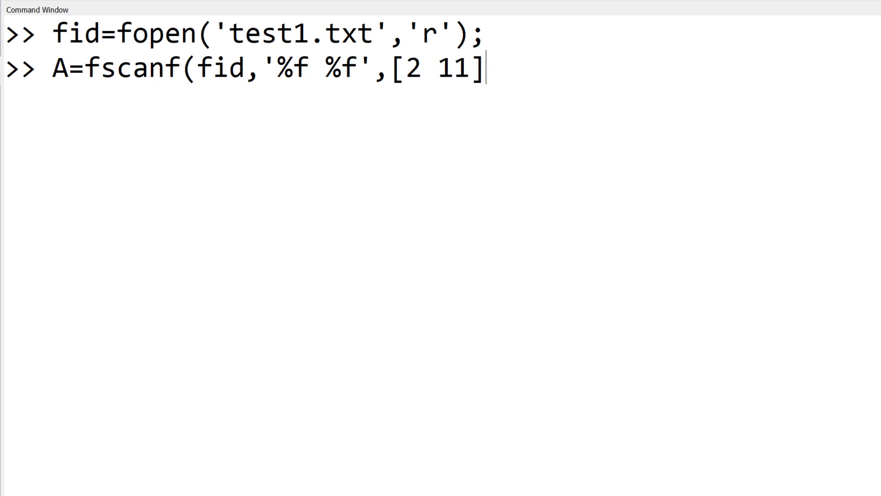
pyautogui.write(');')
# Step: Run A=fscanf(fid,'%f %f',[2 11]); to load the number pairs into A
pyautogui.press('Return')
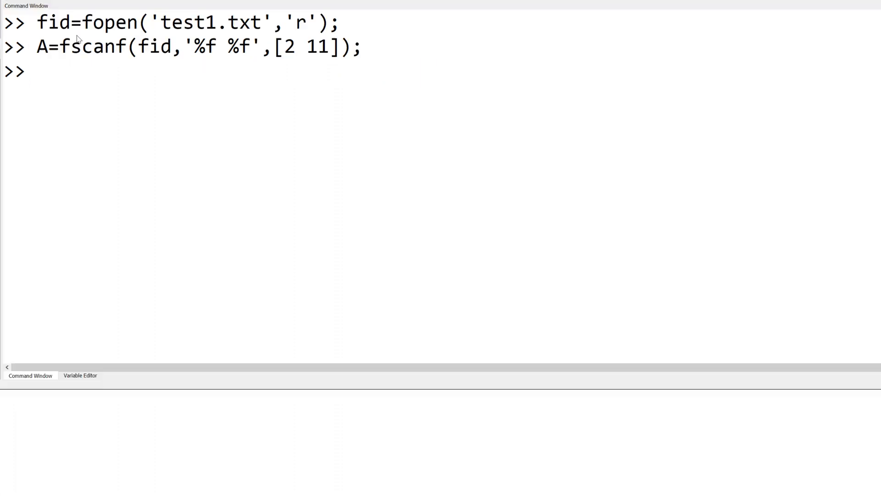
pyautogui.write('A')
# Step: Print matrix A, then define B=A' as the eleven-row x/y table
pyautogui.press('Return')
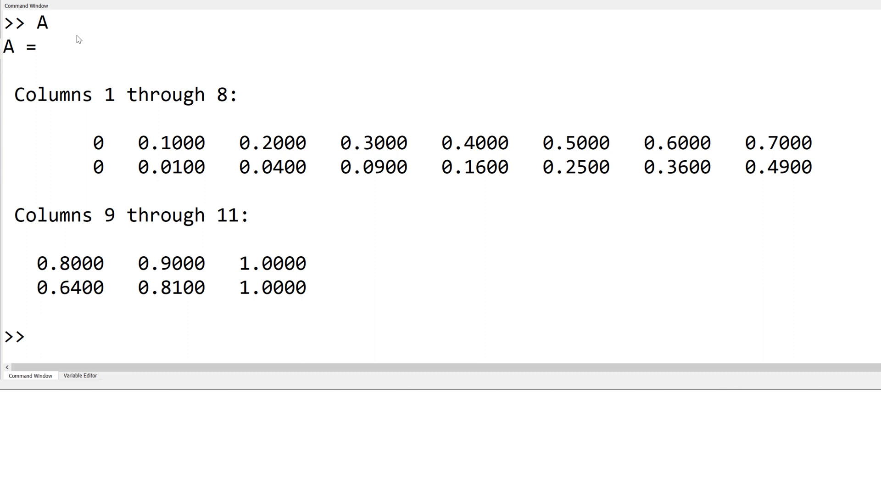
pyautogui.write("B=A'")
pyautogui.press('Return')
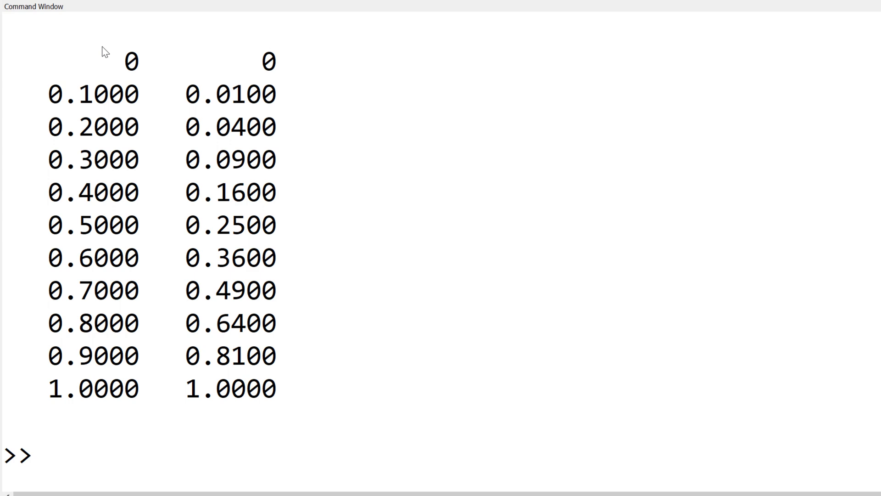
pyautogui.write('x')
pyautogui.write('=B(')
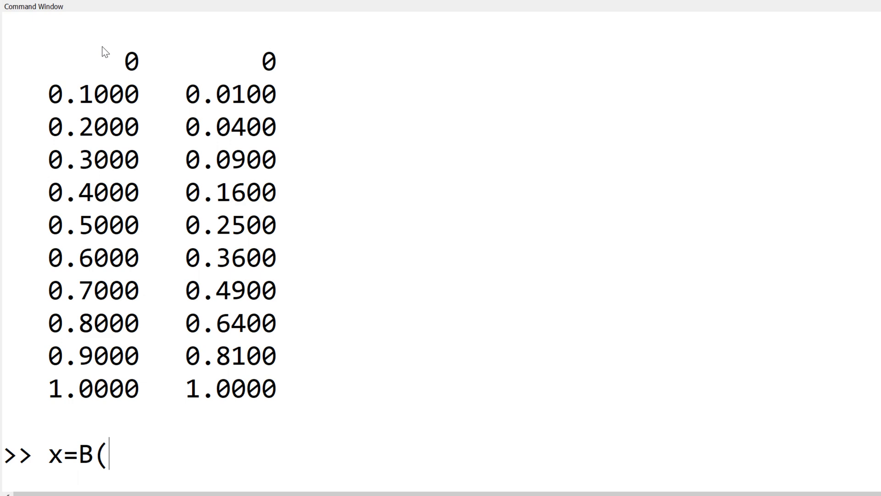
pyautogui.write(':,1)')
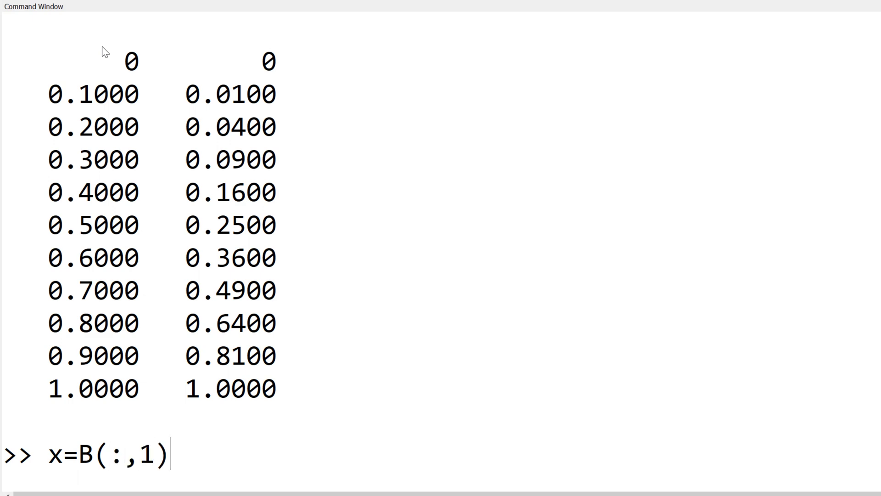
# Step: Assign x=B(:,1) and y=B(:,2)
pyautogui.press('Return')
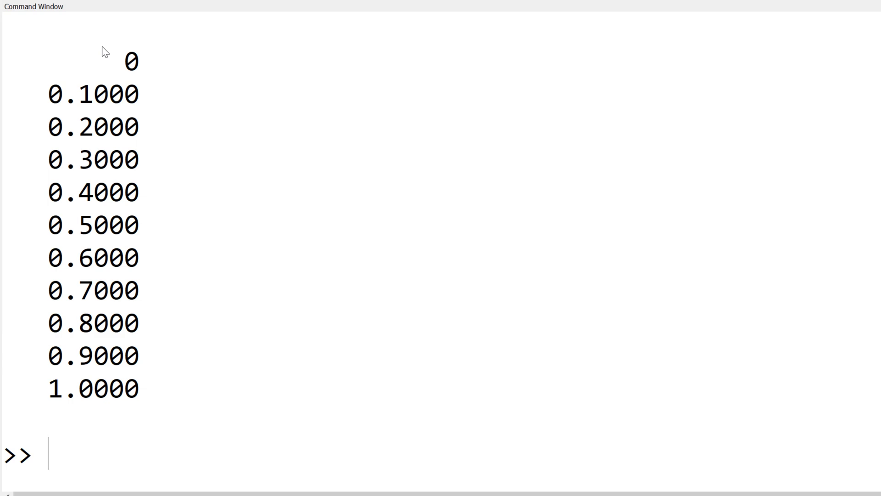
pyautogui.write('y=B(')
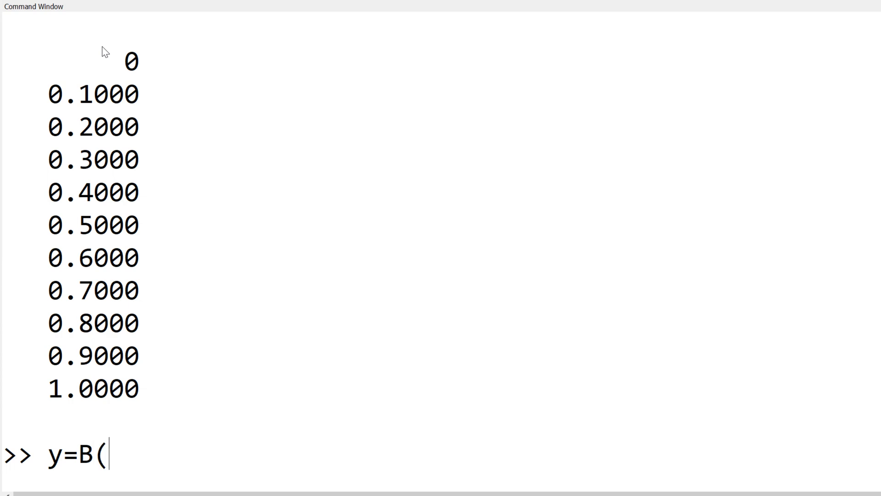
pyautogui.write(':,2)')
pyautogui.press('Return')
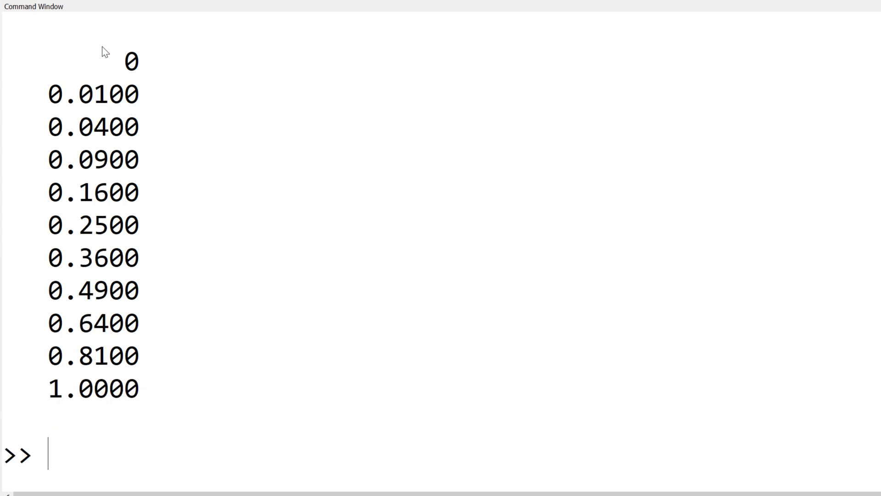
pyautogui.write('plot')
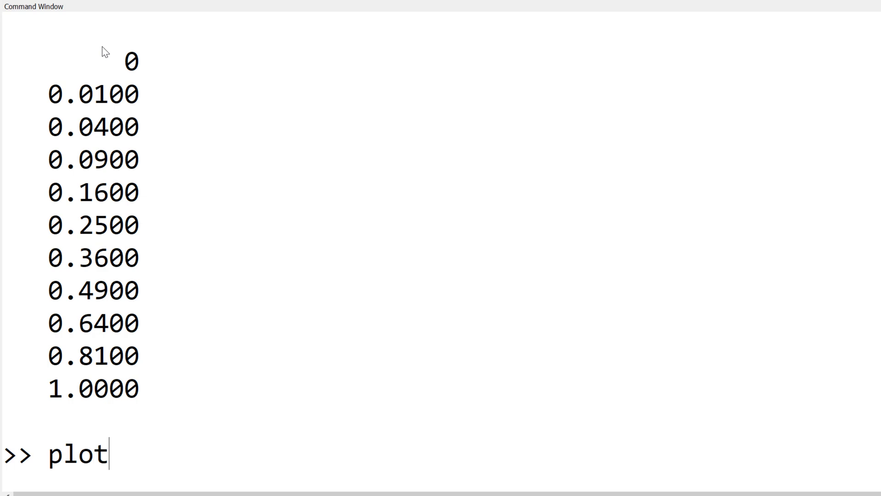
pyautogui.write('(x,y)')
# Step: Run plot(x,y) to draw the rising parabola in Figure 1
pyautogui.press('Return')
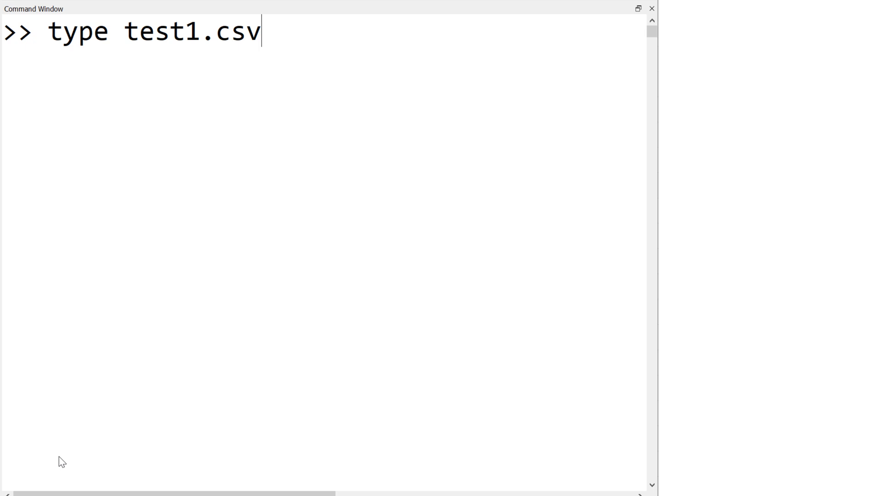
# Step: Print test1.csv, change line 2's file name from test1.txt to test1.csv, and run readfile
pyautogui.press('Return')
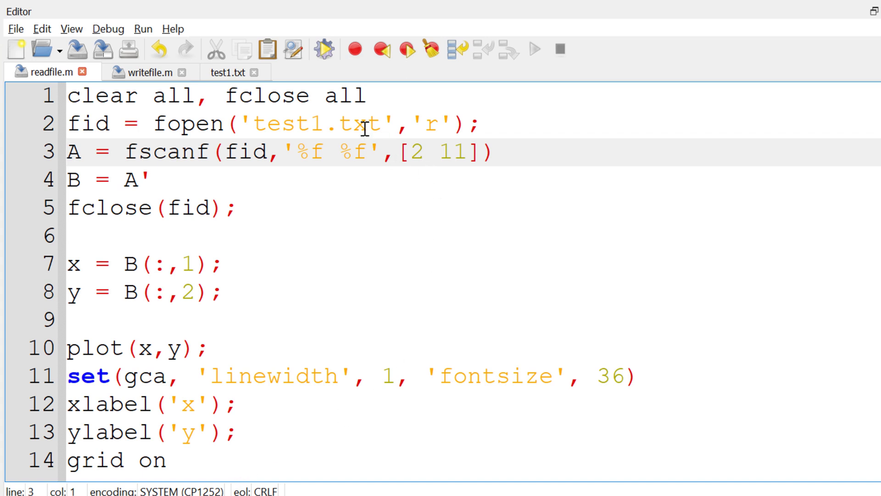
pyautogui.click(350, 123)
pyautogui.doubleClick(350, 123)
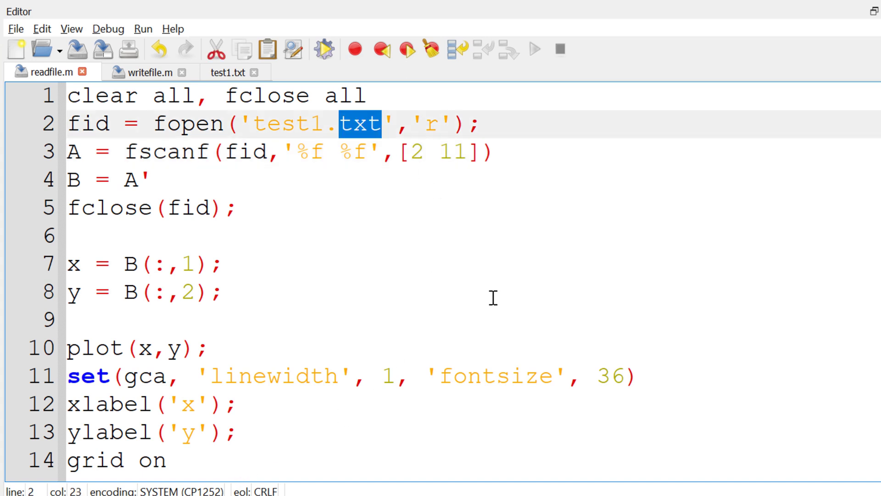
pyautogui.write('v')
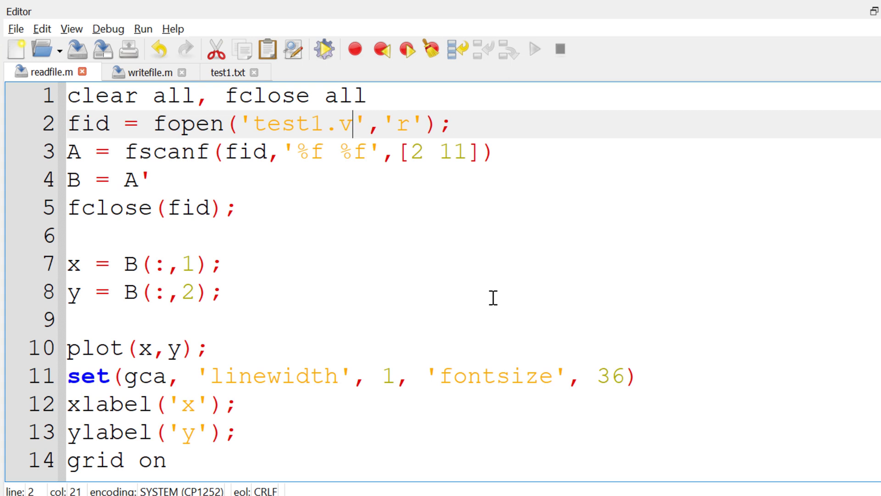
pyautogui.press('BackSpace')
pyautogui.write('csv')
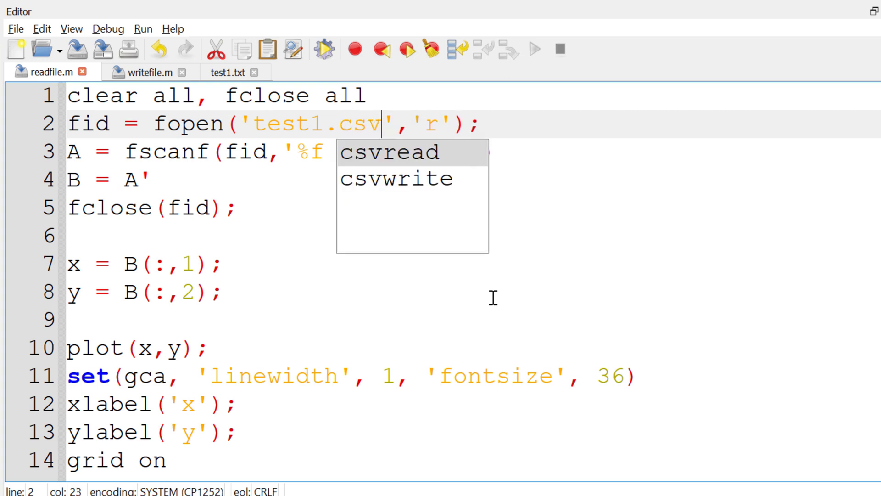
pyautogui.click(524, 151)
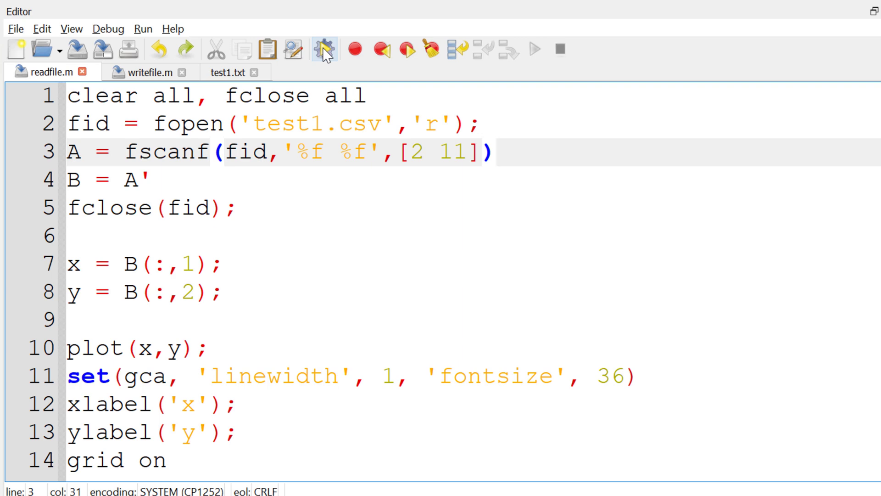
pyautogui.click(323, 48)
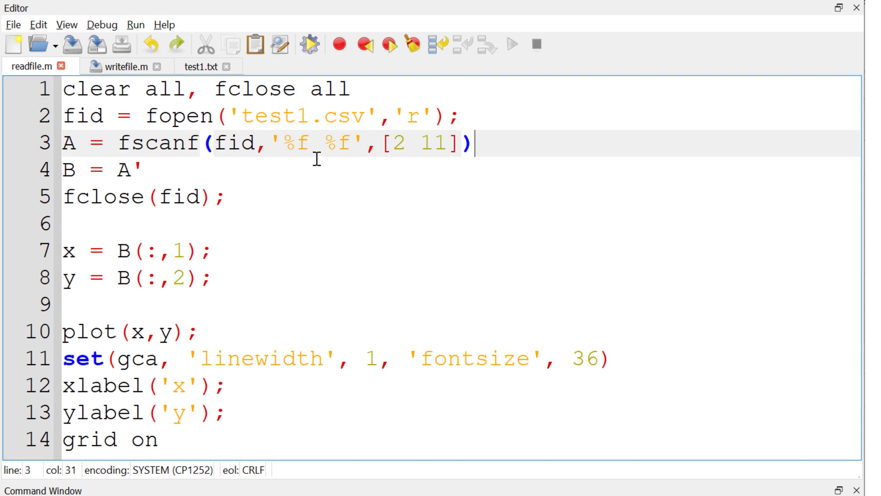
# Step: Make line 3's format '%f, %f', end with fclose(fid), and rerun readfile
pyautogui.click(316, 143)
pyautogui.write(',')
pyautogui.click(309, 44)
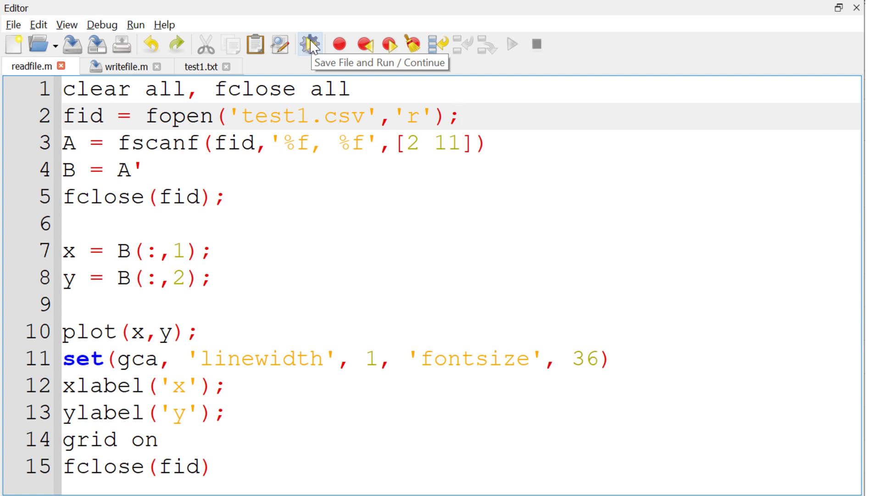
# Step: Rerun readfile, then duplicate the fscanf line and rename its variable to header
pyautogui.click(311, 44)
pyautogui.click(79, 143)
pyautogui.hotkey('ctrl', 'd')
pyautogui.press('BackSpace')
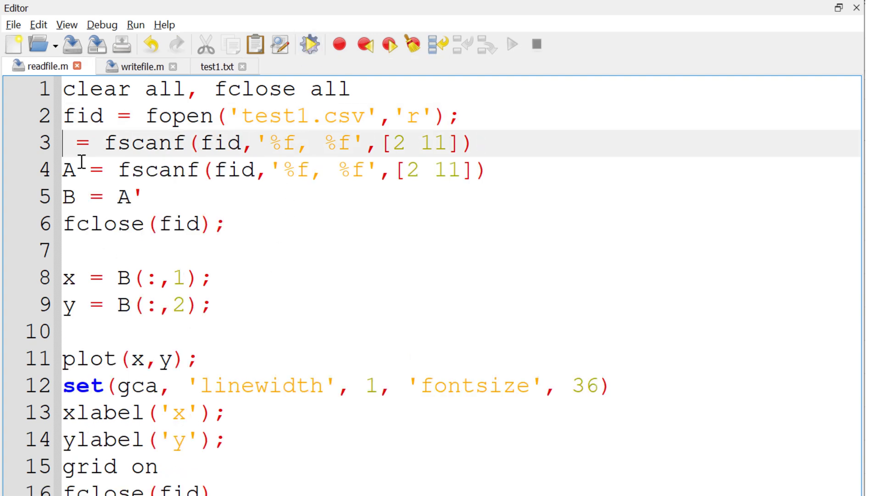
pyautogui.write('heade ')
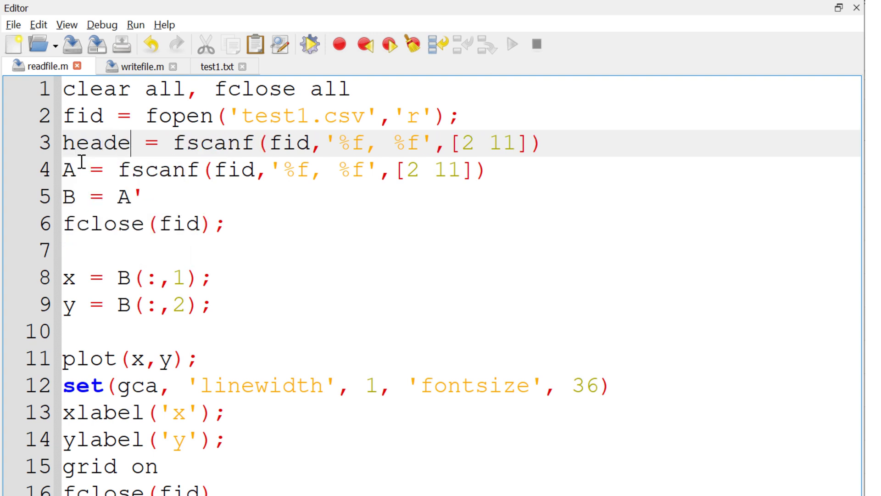
pyautogui.write('r')
pyautogui.press('Right')
pyautogui.press('Right')
pyautogui.press('Right')
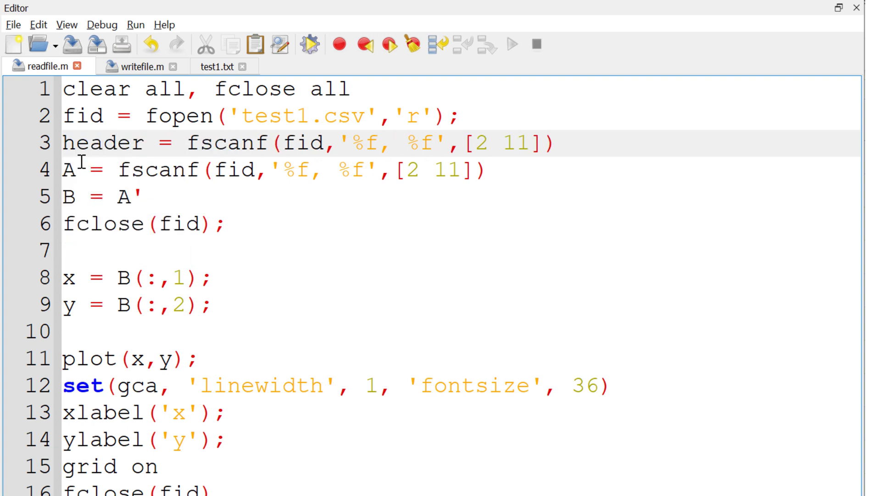
# Step: Read the header with '%s, %s' and size [2 1], then clc and display header
pyautogui.hotkey('ctrl', 'Right')
pyautogui.hotkey('ctrl', 'Right')
pyautogui.hotkey('ctrl', 'Right')
pyautogui.press('BackSpace')
pyautogui.write('s')
pyautogui.press('Right')
pyautogui.press('Right')
pyautogui.press('Right')
pyautogui.press('Right')
pyautogui.press('BackSpace')
pyautogui.write('s')
pyautogui.press('Right')
pyautogui.press('Right')
pyautogui.press('Right')
pyautogui.press('Right')
pyautogui.press('Right')
pyautogui.press('Right')
pyautogui.press('BackSpace')
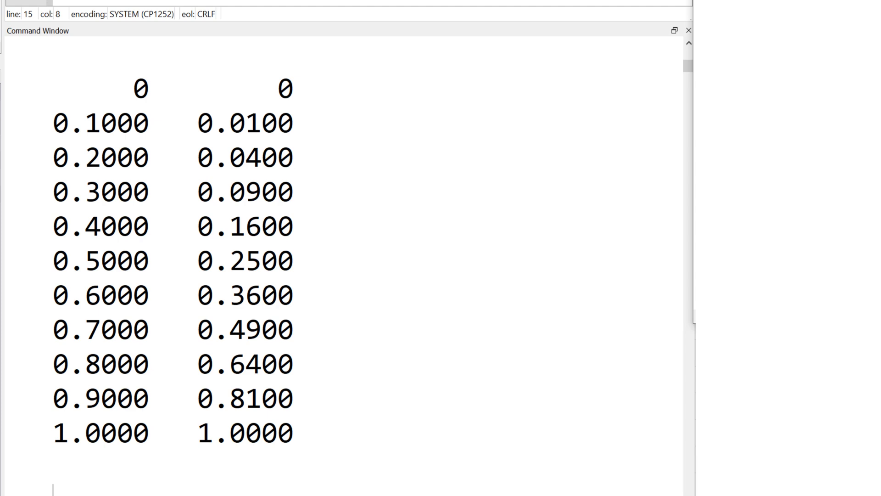
pyautogui.write('clc')
pyautogui.press('Return')
pyautogui.write('hea')
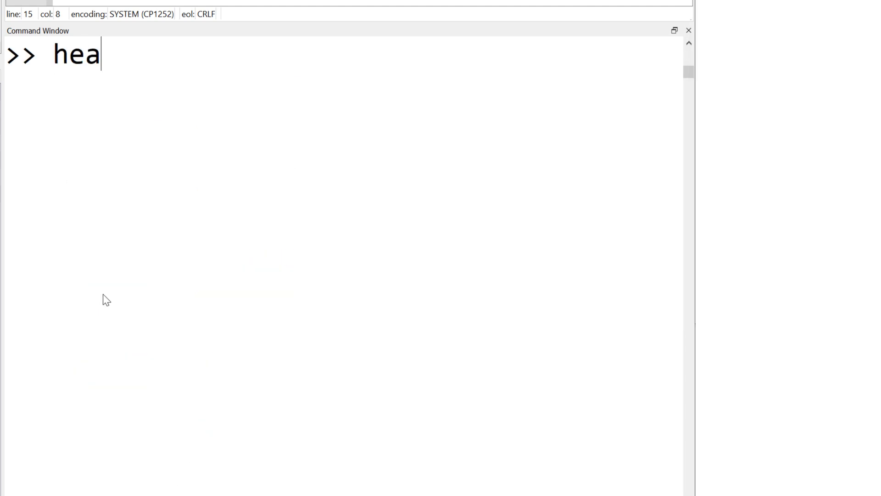
pyautogui.write('der')
pyautogui.press('Return')
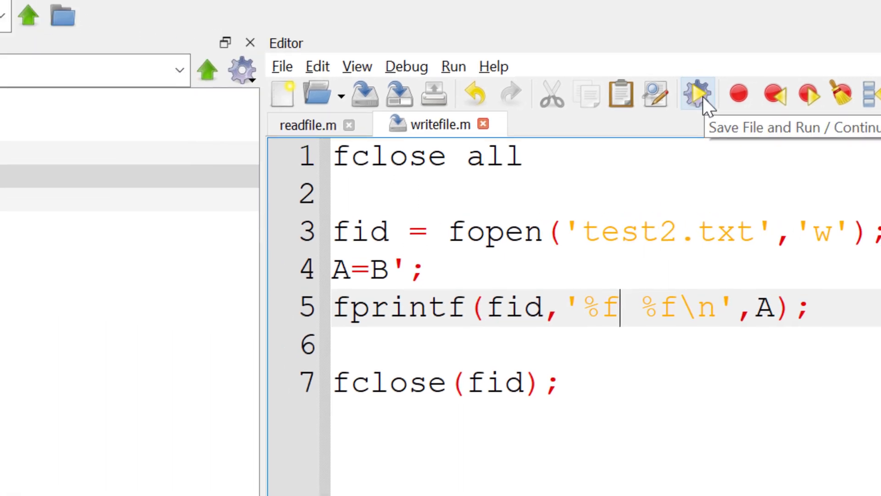
# Step: Run writefile and print test2.txt, showing eleven x-and-square pairs
pyautogui.click(433, 64)
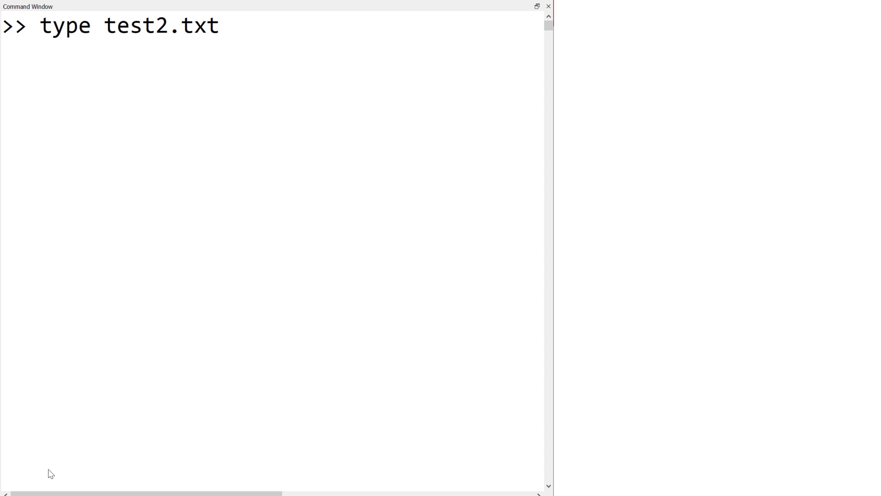
pyautogui.press('Return')
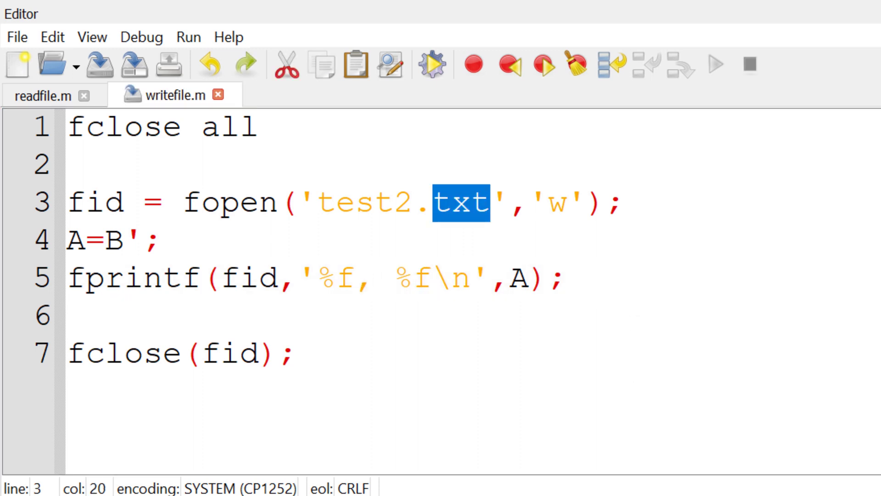
# Step: Change the fopen file name to test2.csv, check the output folder, and print test2.csv
pyautogui.press('BackSpace')
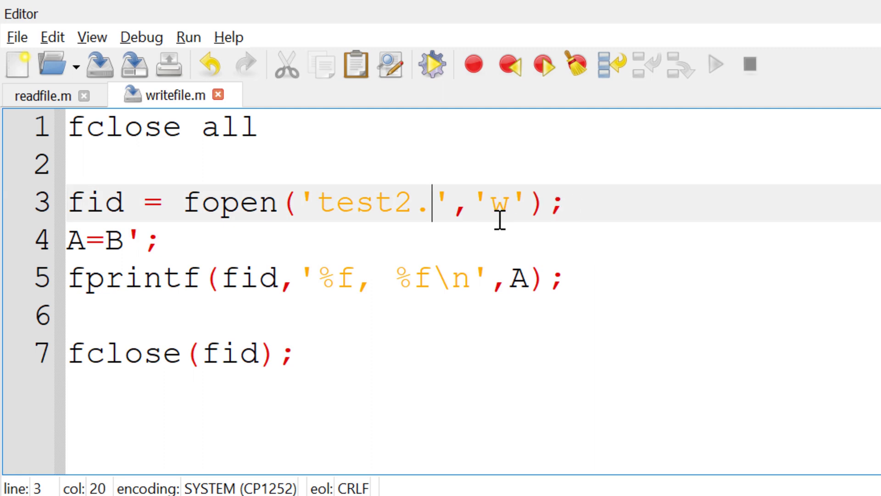
pyautogui.write('csv')
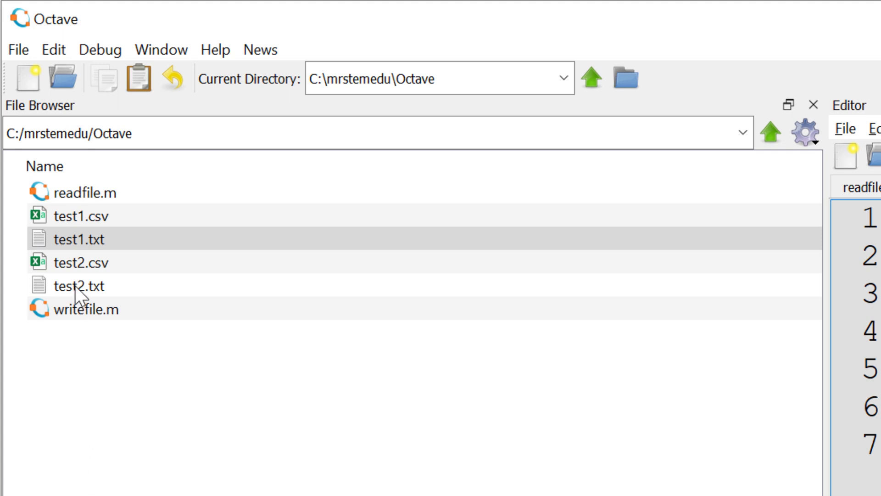
pyautogui.click(75, 286)
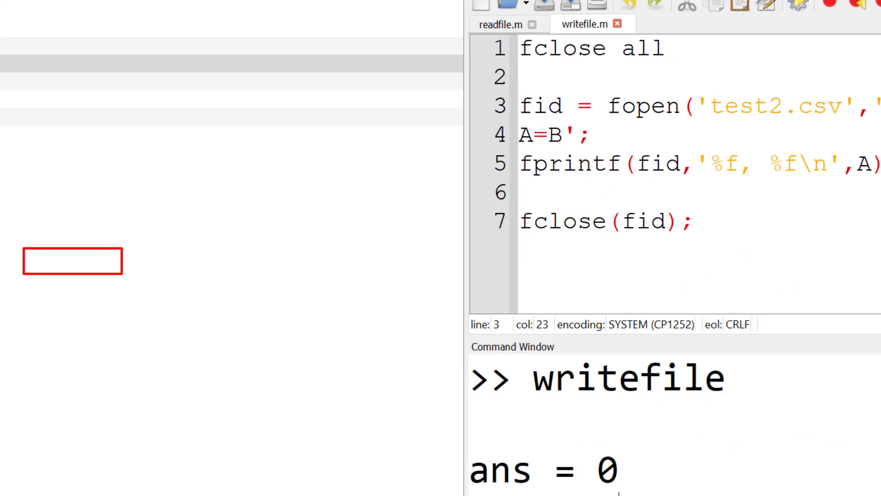
pyautogui.write('type ')
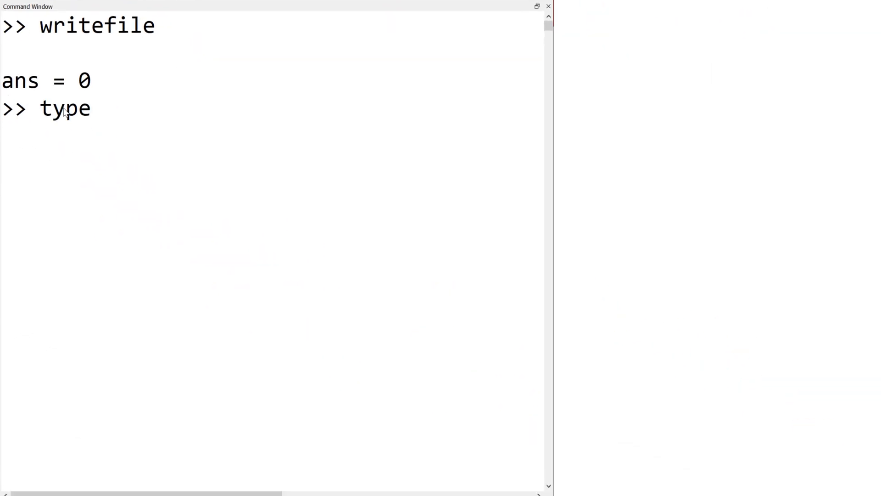
pyautogui.write('test')
pyautogui.write('2')
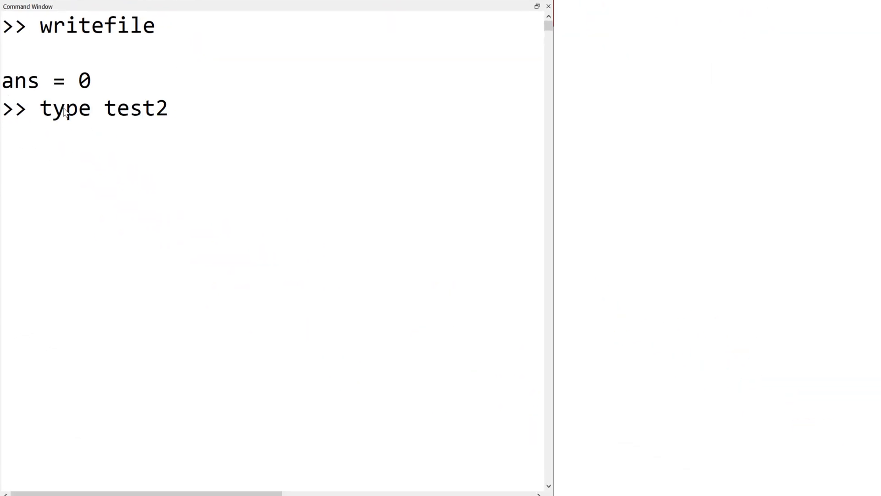
pyautogui.write('.csv')
pyautogui.press('Return')
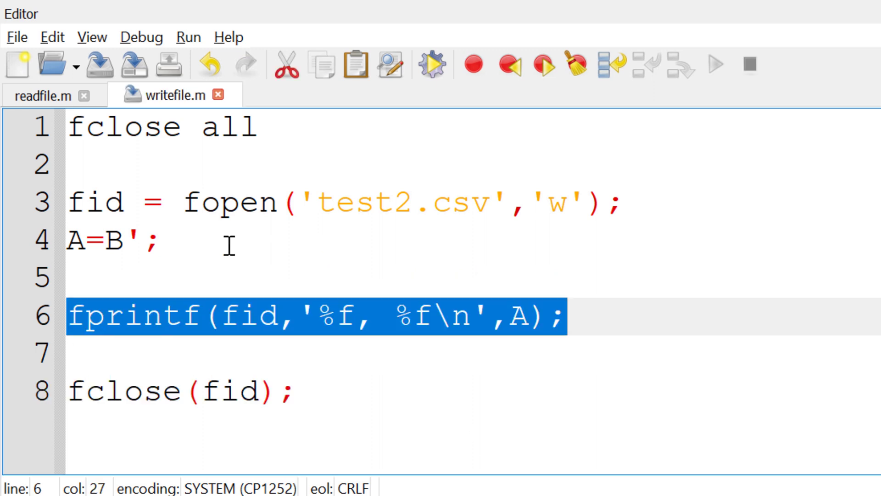
# Step: Duplicate the fprintf line onto line 5 and change its first specifier to %s
pyautogui.click(229, 277)
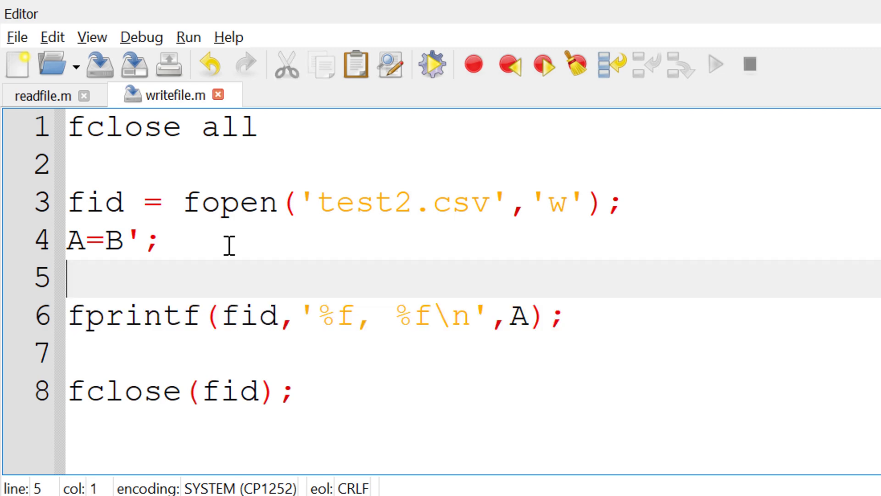
pyautogui.write("fprintf(fid,'%f, %f\\n',A);")
pyautogui.press('Left')
pyautogui.press('Left')
pyautogui.hotkey('ctrl', 'Left')
pyautogui.hotkey('ctrl', 'Left')
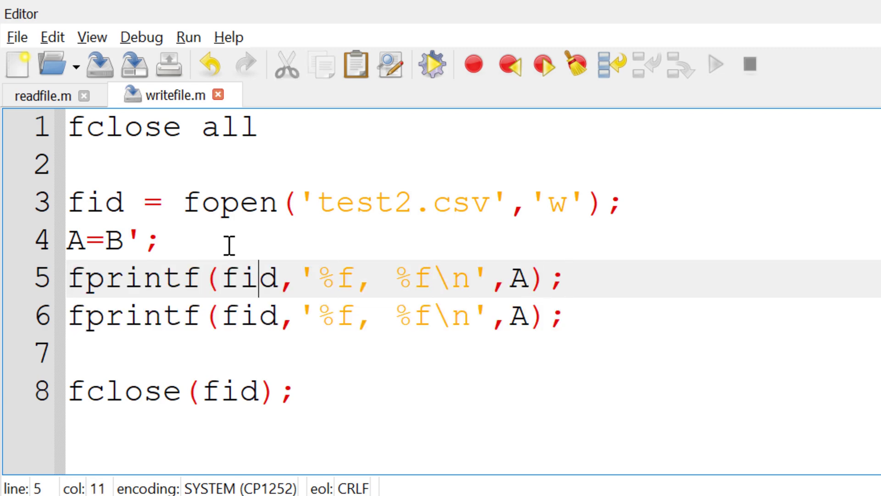
pyautogui.press('Right')
pyautogui.press('Right')
pyautogui.press('Right')
pyautogui.press('Right')
pyautogui.press('Delete')
pyautogui.write('s')
# Step: Finish the header line as fprintf(fid,'%s, %s\n','x','y'), run writefile, and print test2.csv
pyautogui.press('Right')
pyautogui.press('Right')
pyautogui.press('Right')
pyautogui.press('Right')
pyautogui.press('Delete')
pyautogui.write('s')
pyautogui.press('Right')
pyautogui.press('Right')
pyautogui.press('Right')
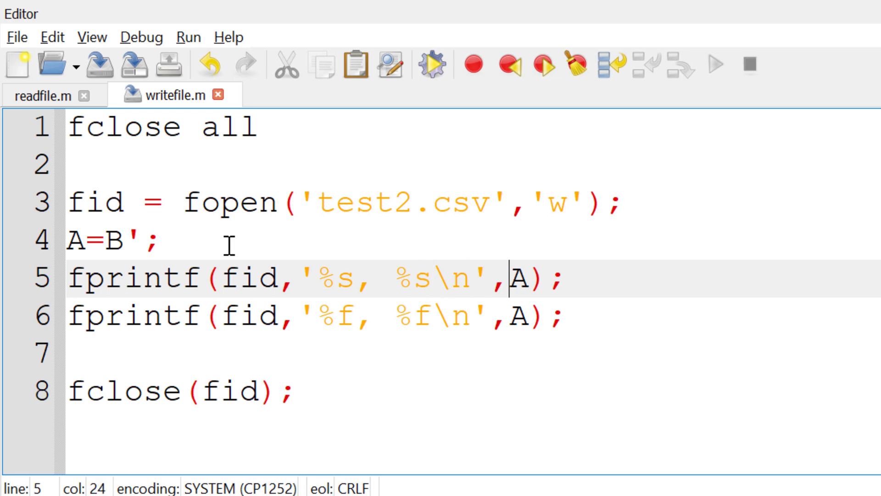
pyautogui.press('Delete')
pyautogui.write("'x','")
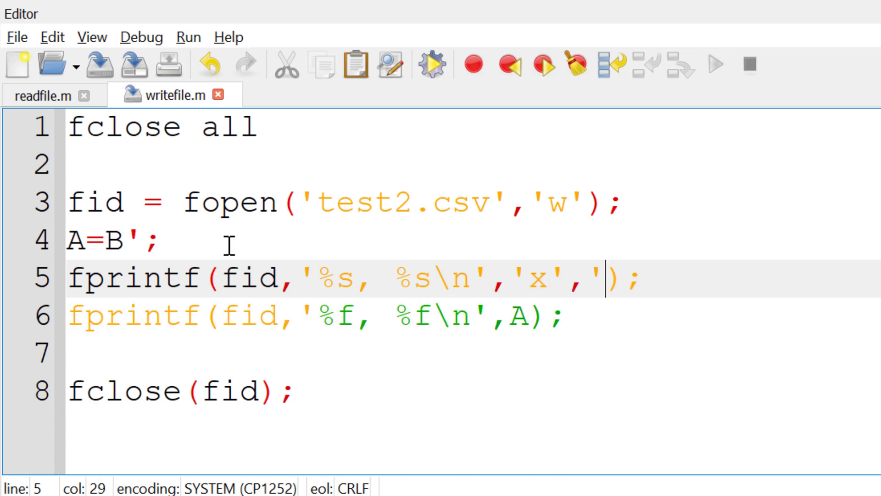
pyautogui.write("y'")
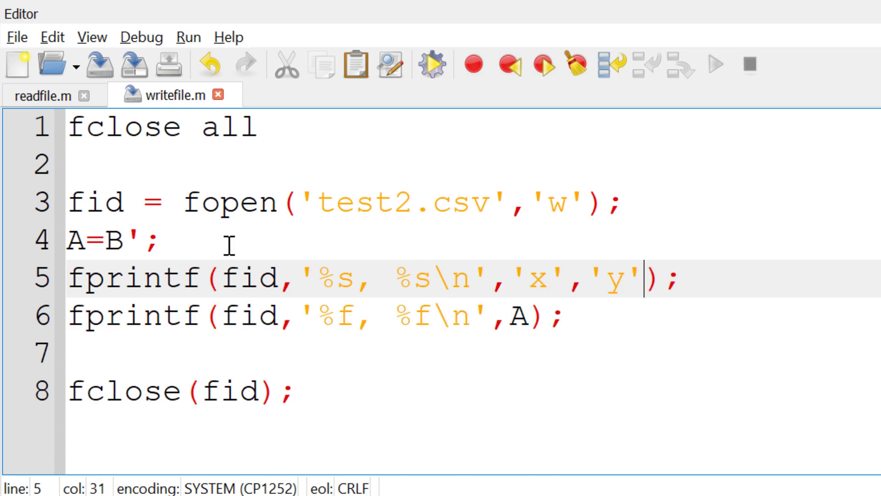
pyautogui.click(432, 64)
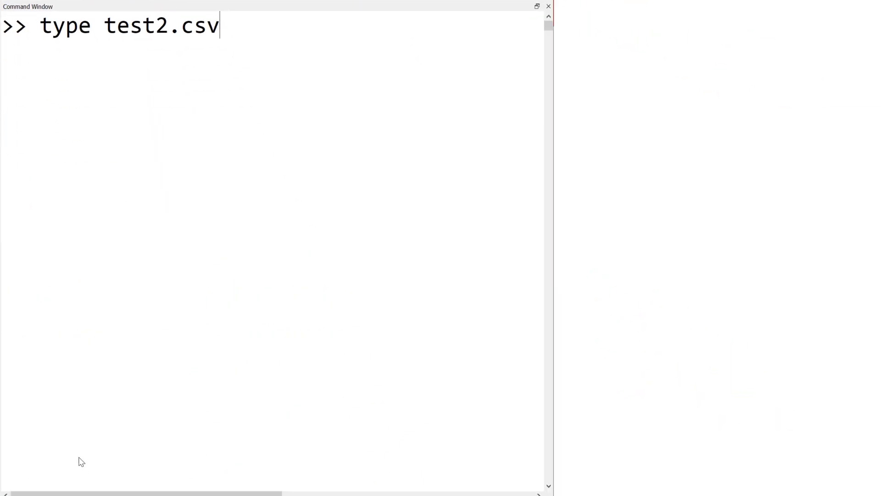
pyautogui.press('Return')
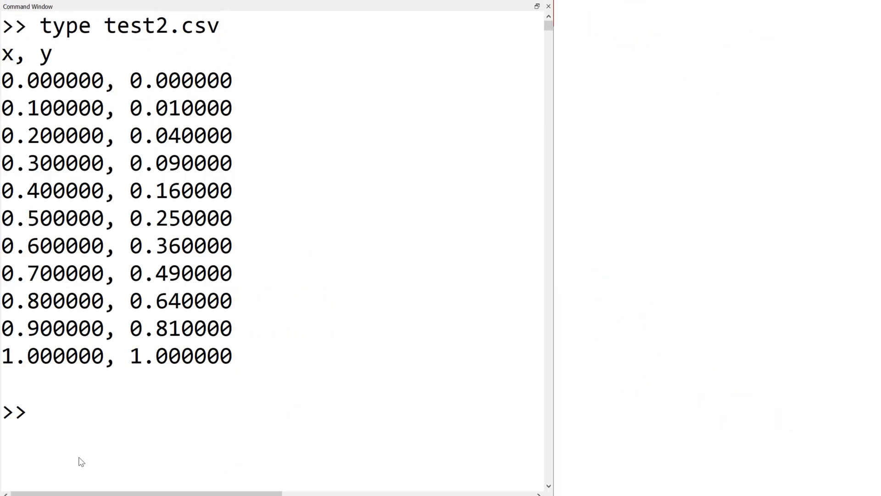